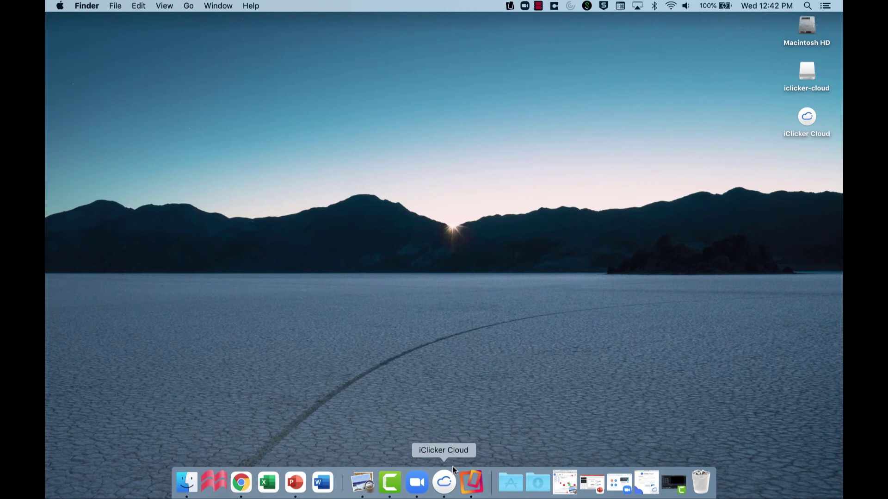
# Sign in to iClicker Cloud with the instructor email and password, start class, and move the toolbar aside.
pyautogui.click(444, 481)
pyautogui.click(438, 238)
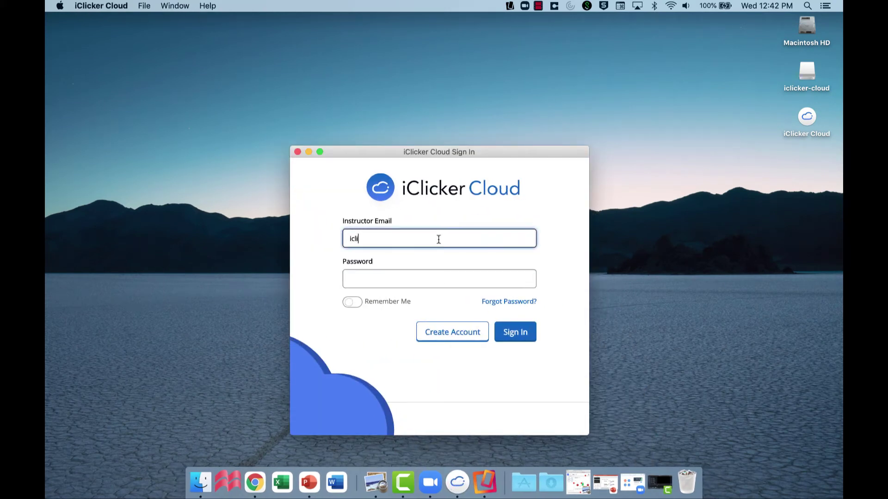
pyautogui.press('Tab')
pyautogui.write('•••••••••')
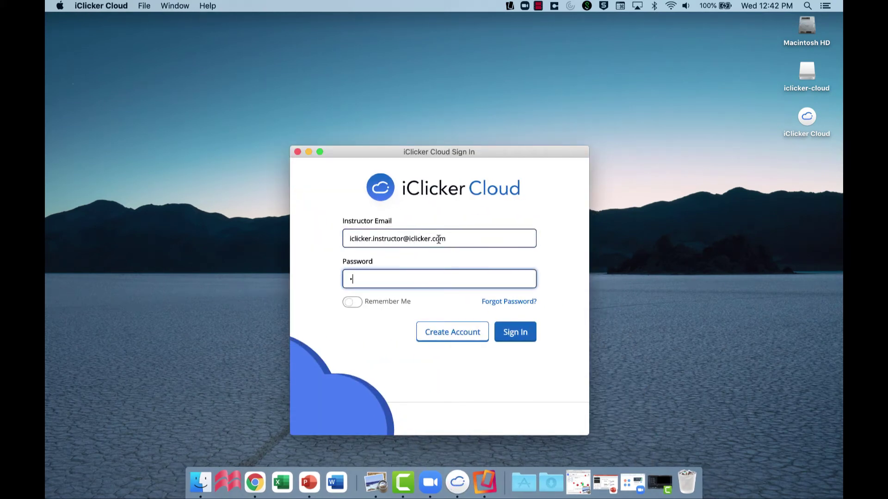
pyautogui.click(513, 334)
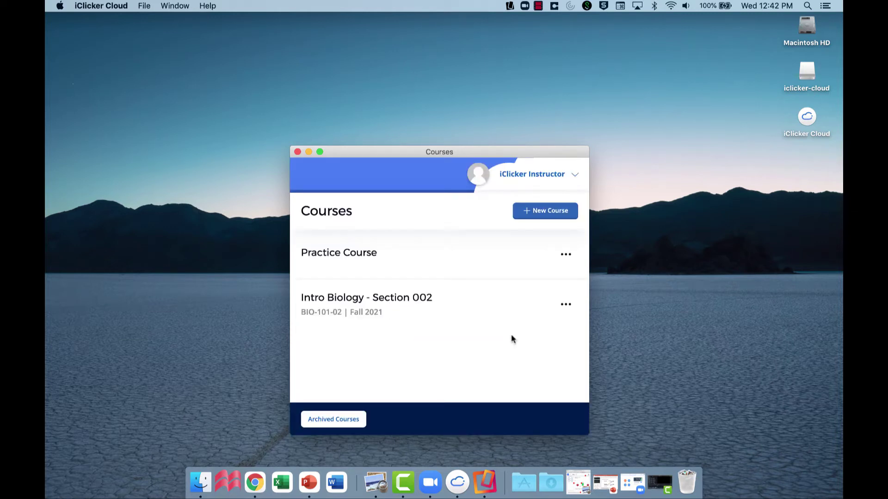
pyautogui.click(494, 304)
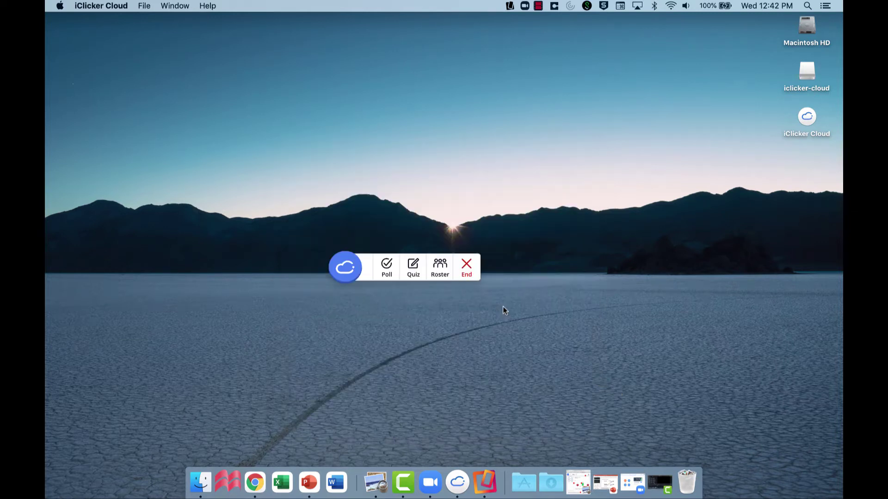
pyautogui.moveTo(343, 277); pyautogui.dragTo(569, 57)
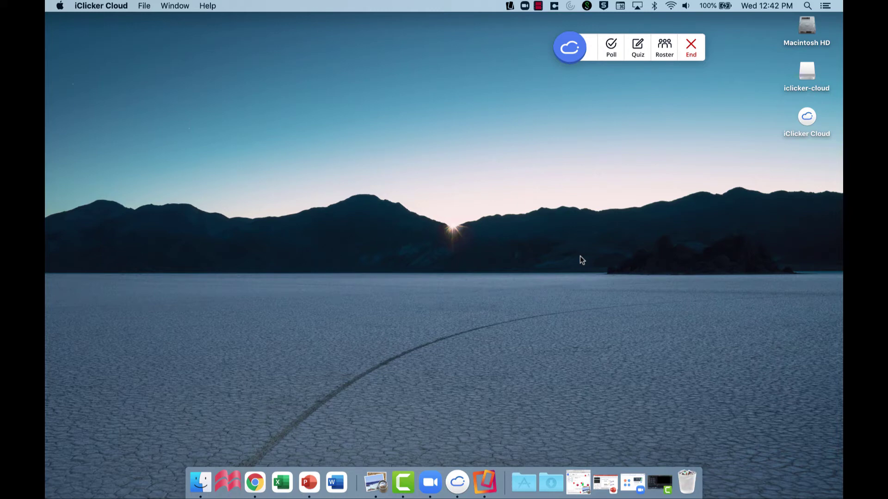
# Restore the BIO-110 Lecture Chapter 3 deck in PowerPoint, then bring up Zoom's home window.
pyautogui.click(605, 485)
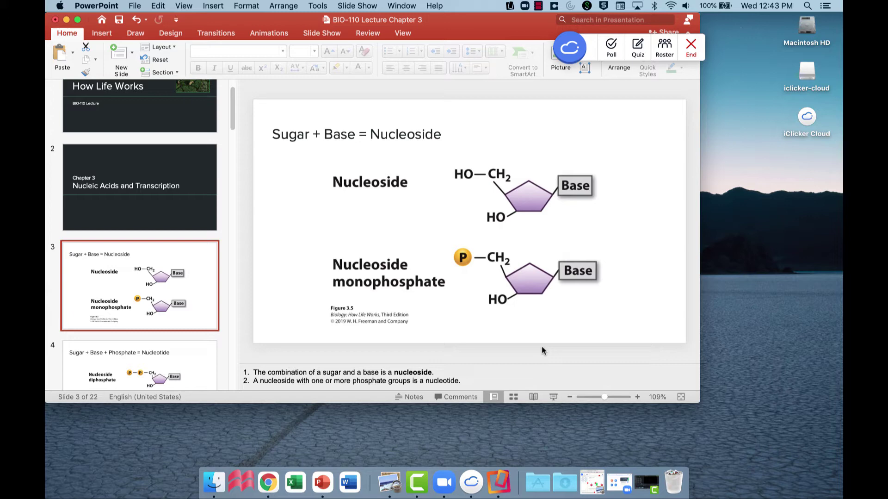
pyautogui.click(617, 482)
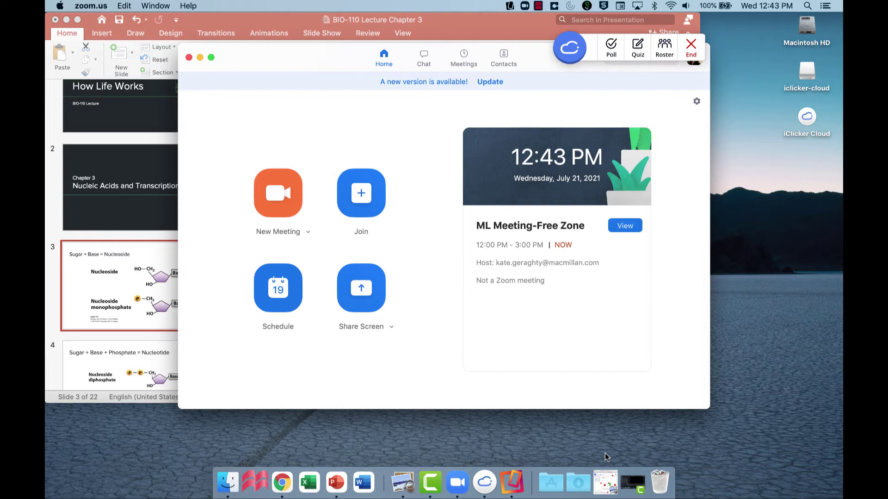
# Start a new Zoom meeting, review the microphone and camera options, and open the share picker.
pyautogui.click(285, 196)
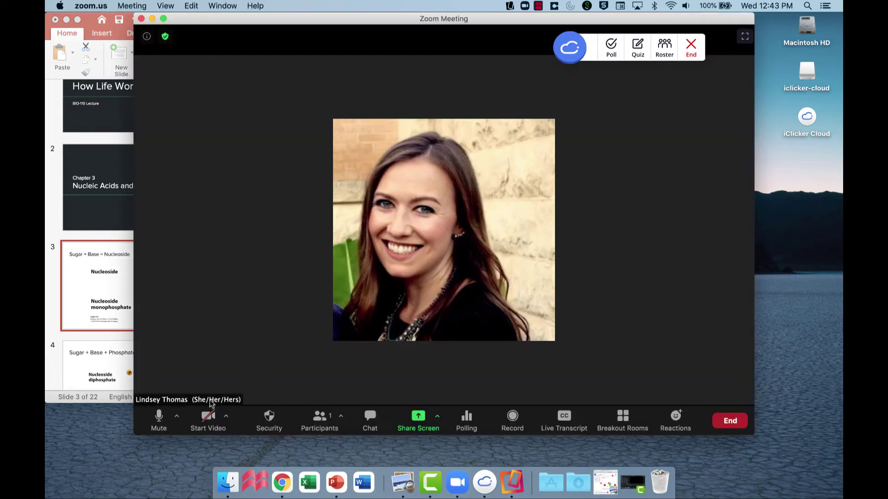
pyautogui.click(177, 416)
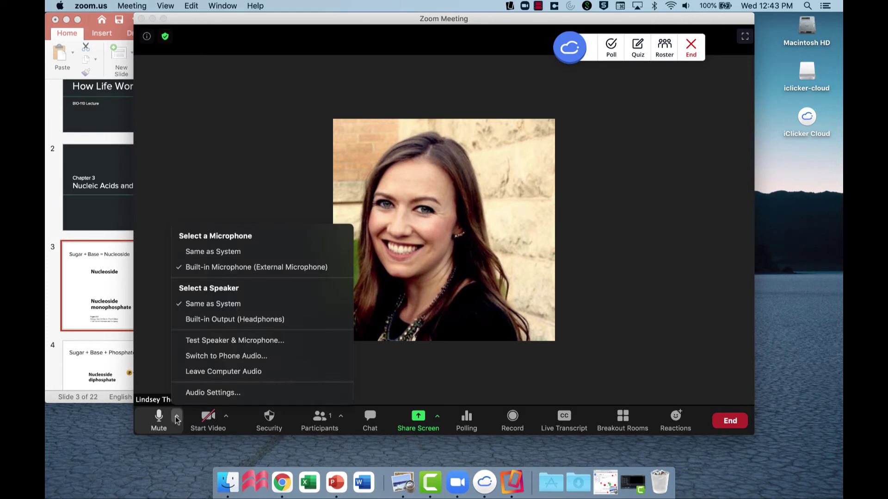
pyautogui.click(226, 416)
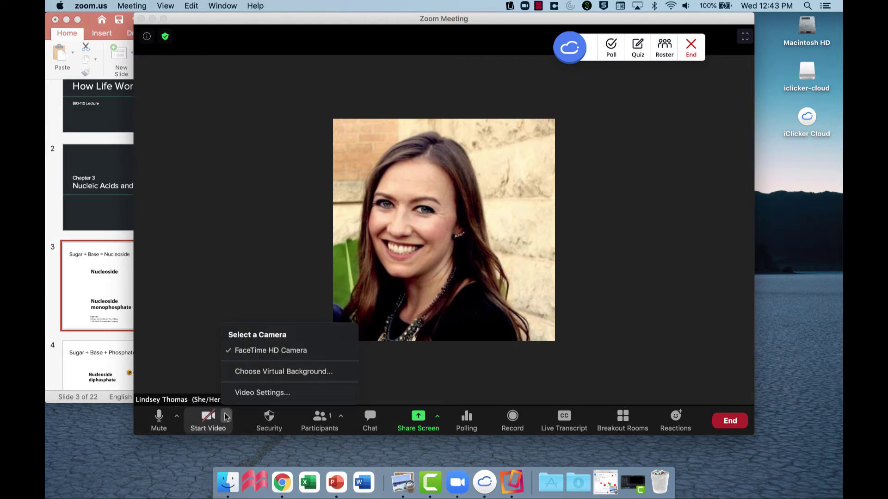
pyautogui.click(170, 376)
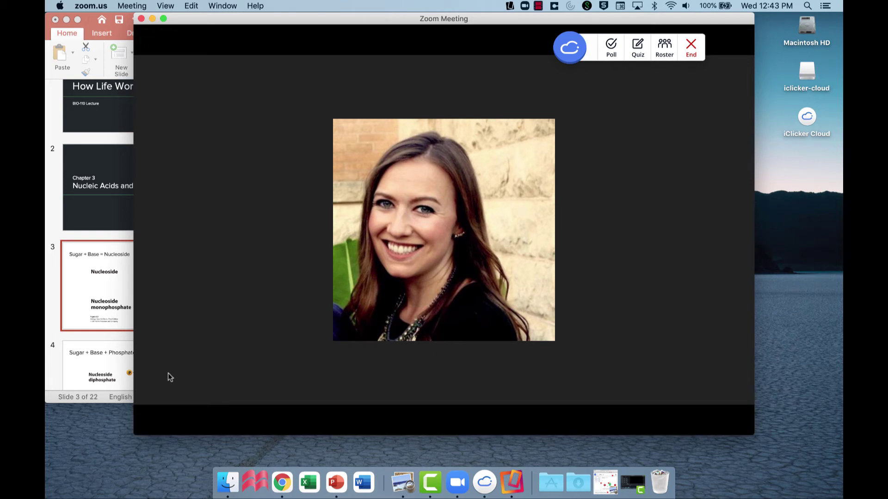
pyautogui.click(418, 422)
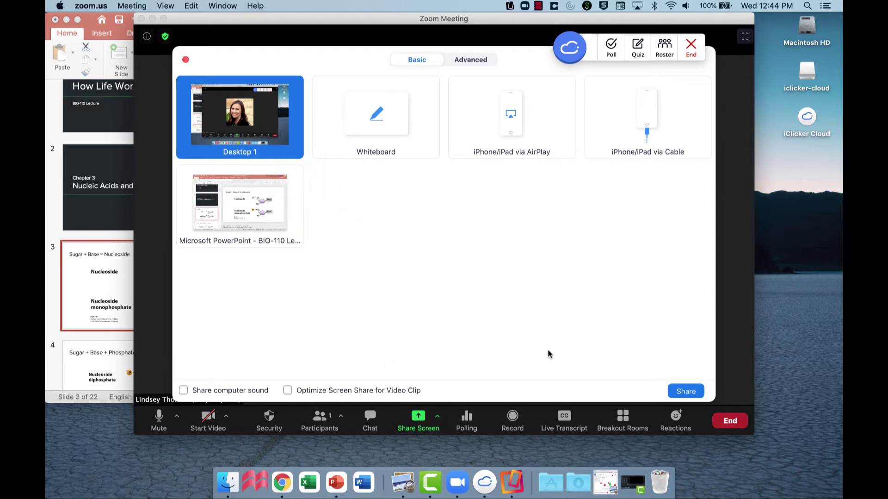
# Share Desktop 1 in the Zoom meeting and reposition the iClicker class toolbar.
pyautogui.click(686, 391)
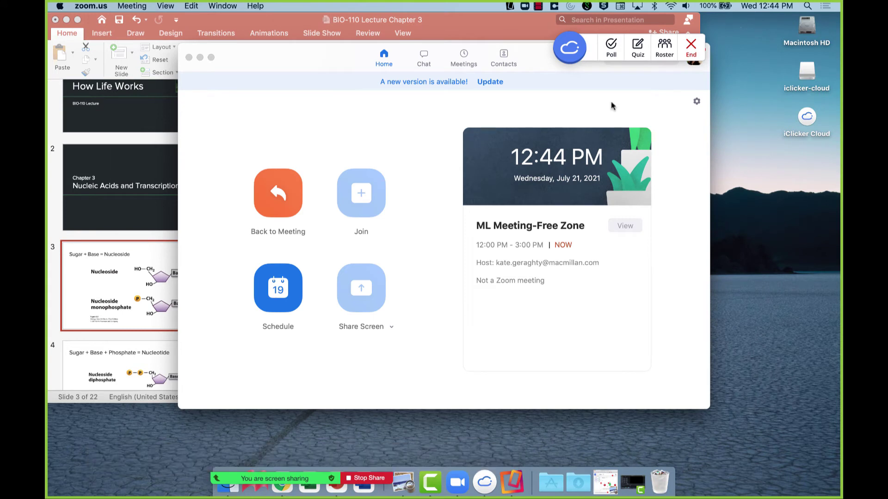
pyautogui.moveTo(572, 52); pyautogui.dragTo(622, 70)
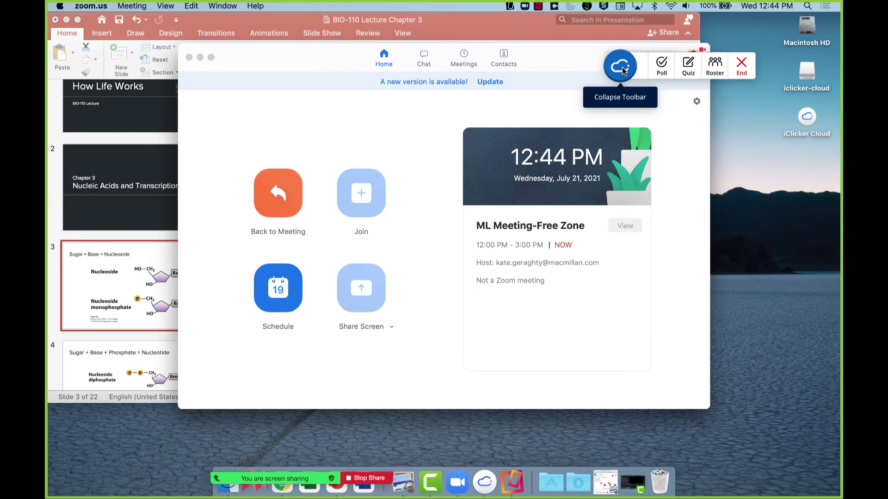
pyautogui.moveTo(340, 480)
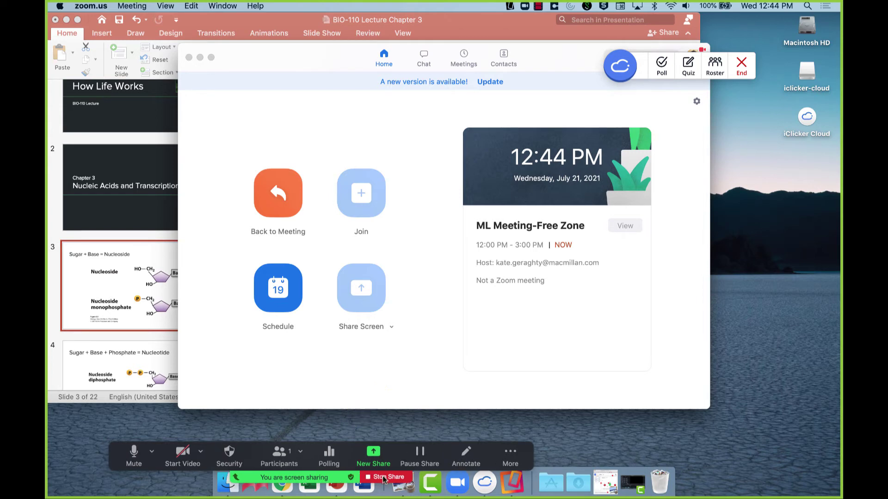
# Close the Zoom home window and play the BIO-110 deck as a full-screen slide show.
pyautogui.click(189, 57)
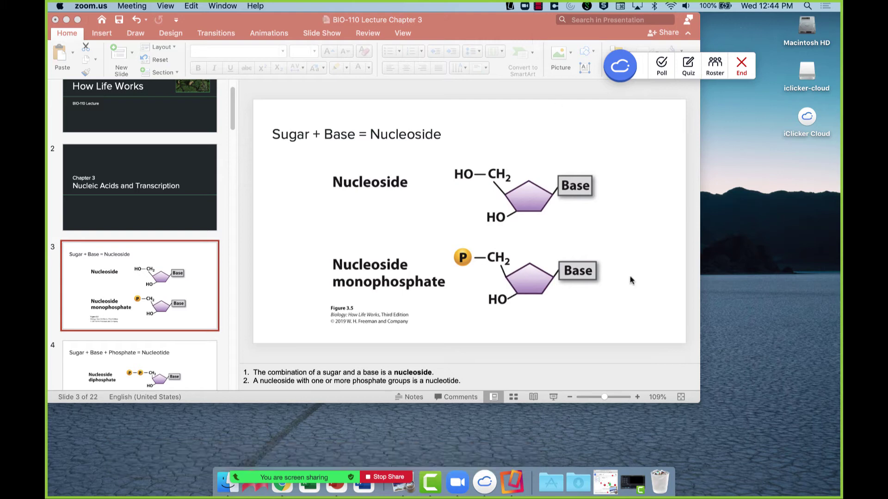
pyautogui.click(558, 401)
pyautogui.click(554, 398)
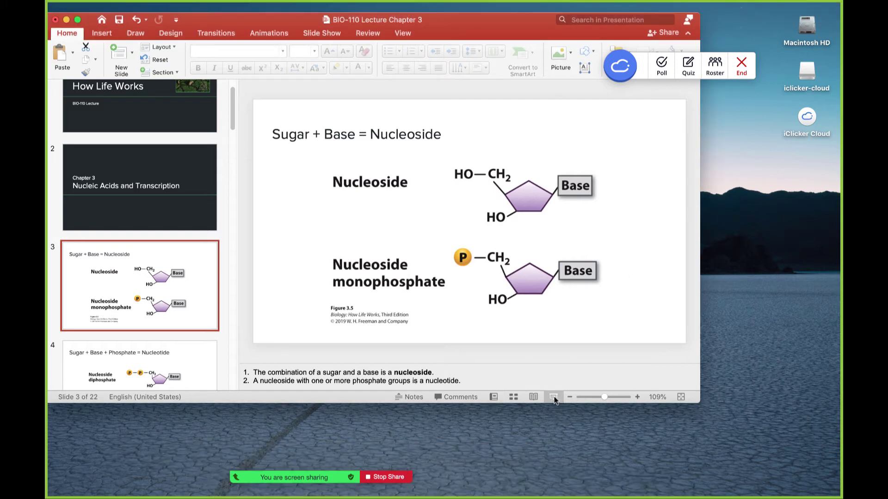
# Advance to the nucleosides question slide and start a multiple-choice poll capturing the Color LCD screen.
pyautogui.click(554, 396)
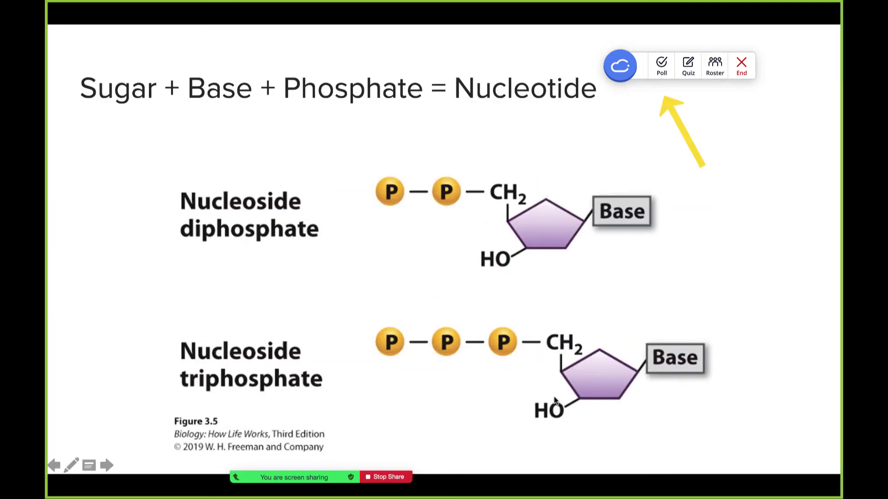
pyautogui.click(554, 397)
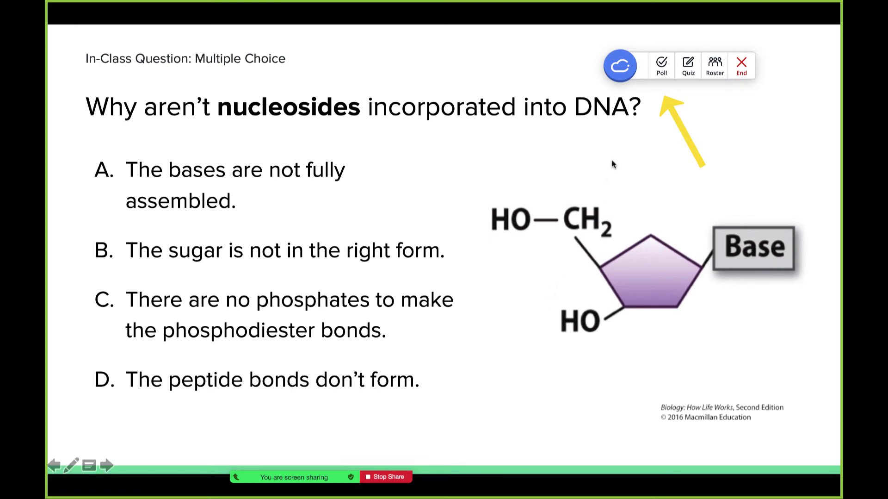
pyautogui.click(657, 70)
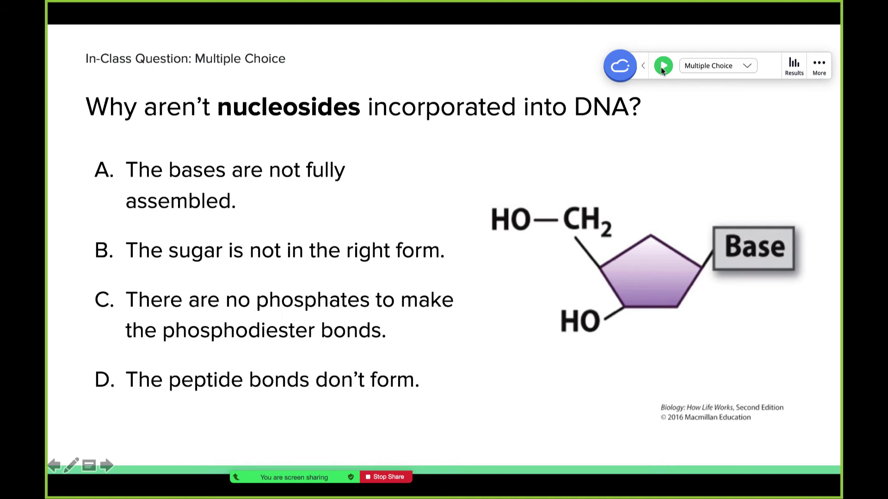
pyautogui.click(663, 67)
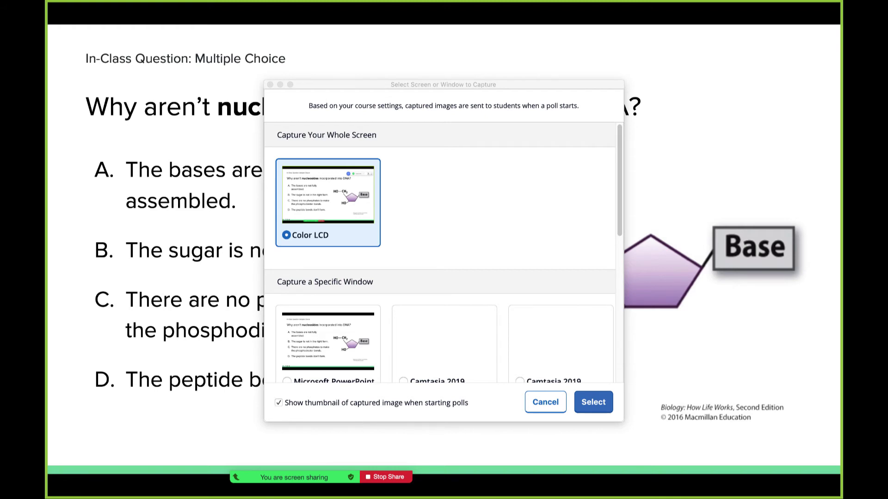
pyautogui.click(592, 403)
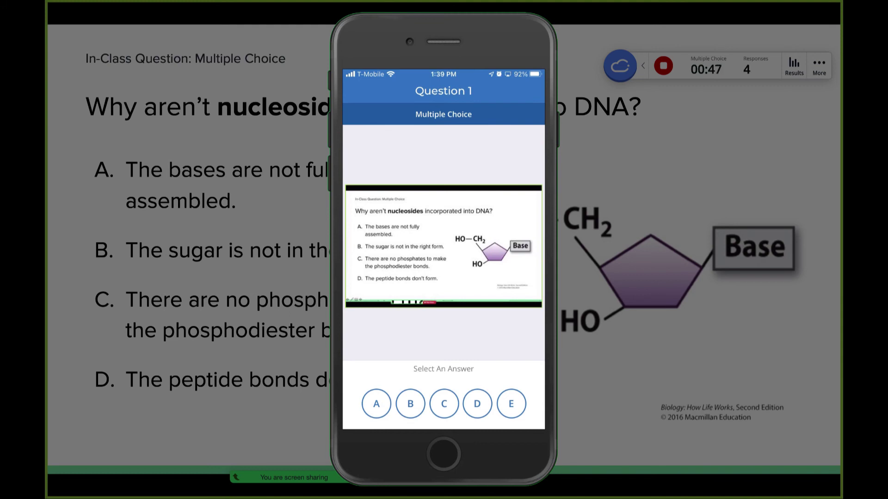
# Submit answer C from the phone, stop the poll, and grade it with C correct (3 of 4 votes).
pyautogui.click(444, 403)
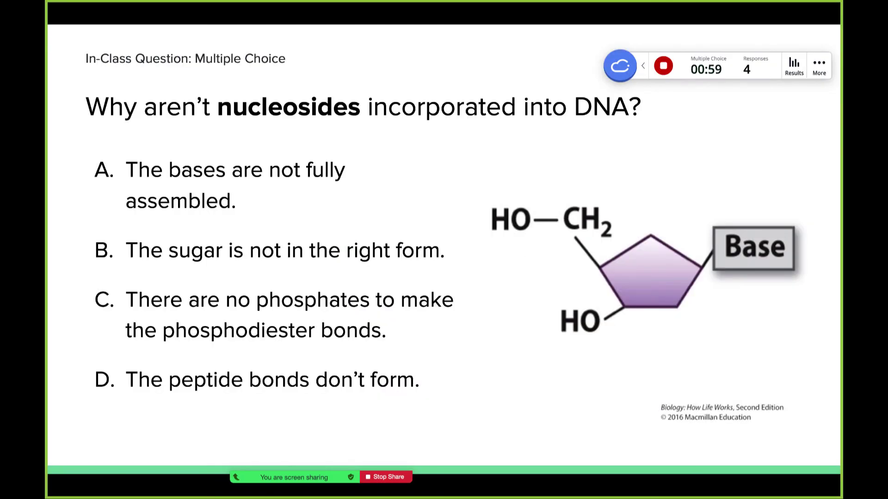
pyautogui.click(666, 67)
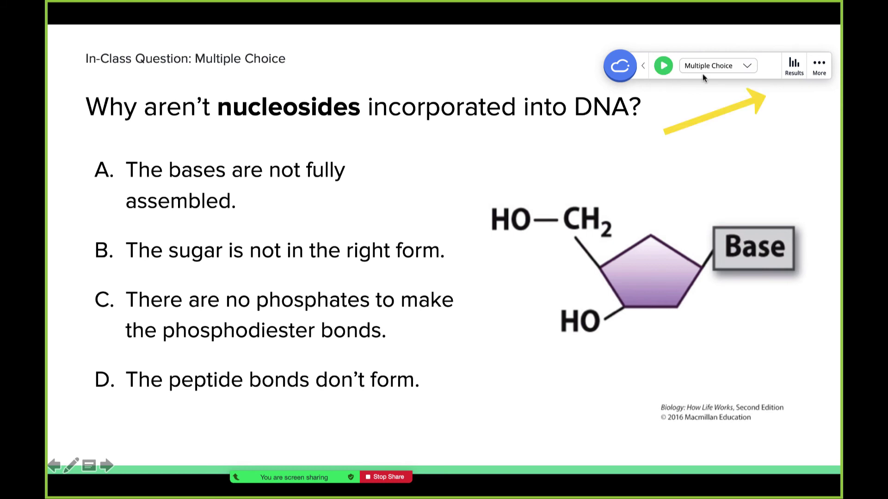
pyautogui.click(795, 69)
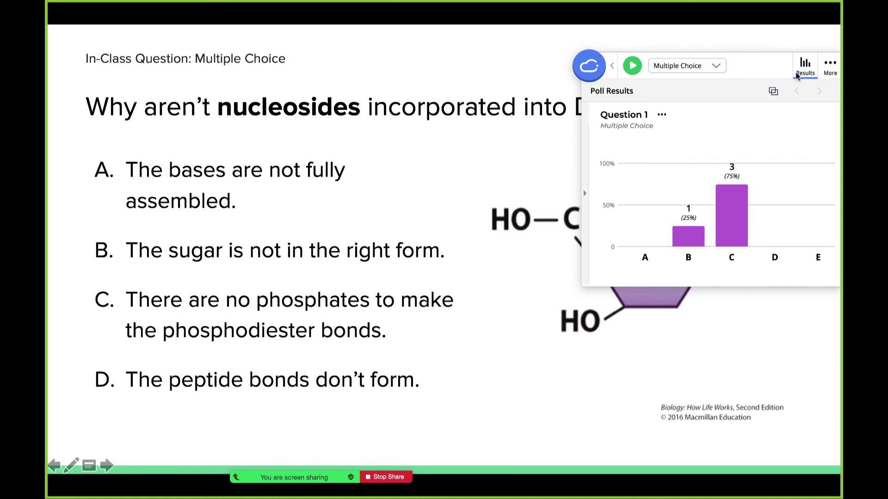
pyautogui.click(739, 212)
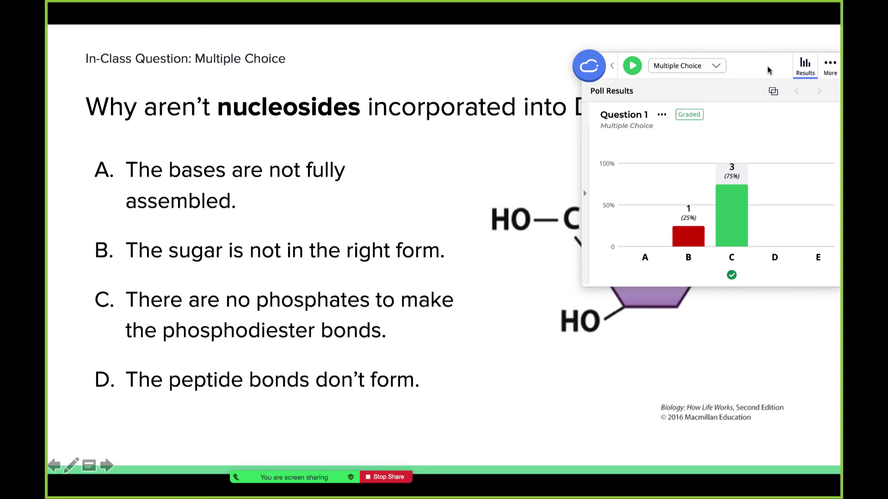
pyautogui.click(805, 69)
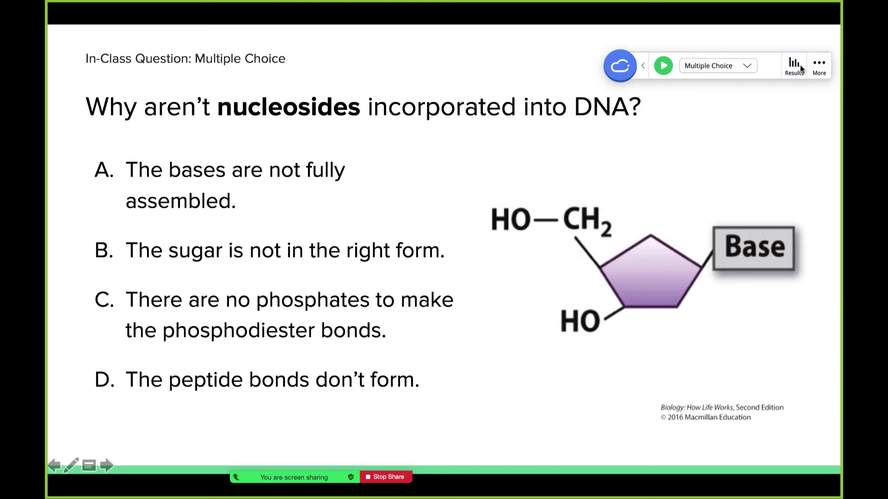
# Go back to the main toolbar options and choose End to get the End Class Session confirmation.
pyautogui.click(643, 70)
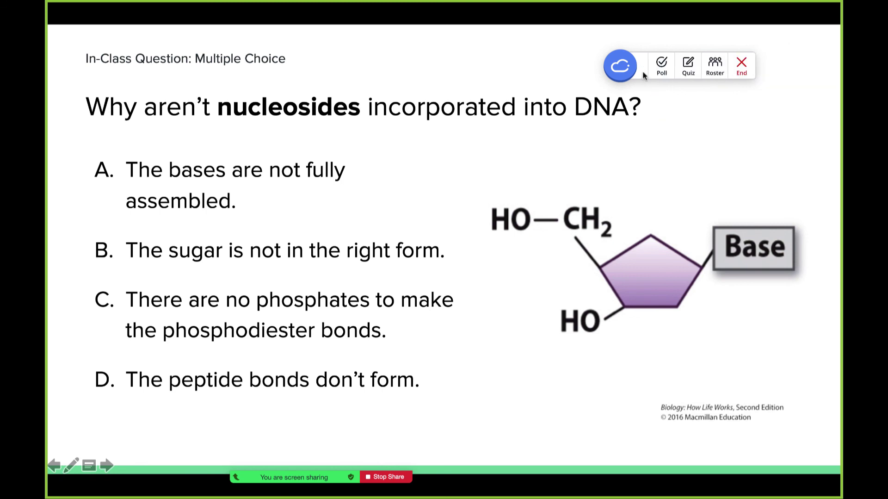
pyautogui.click(740, 68)
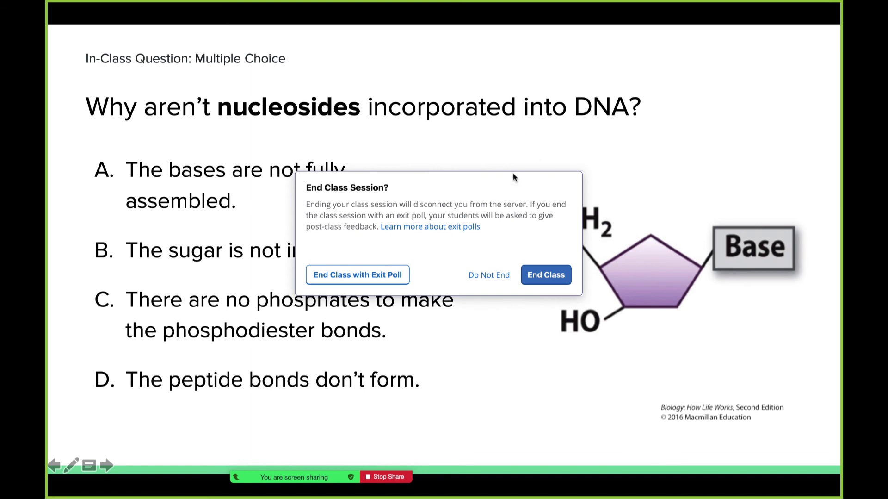